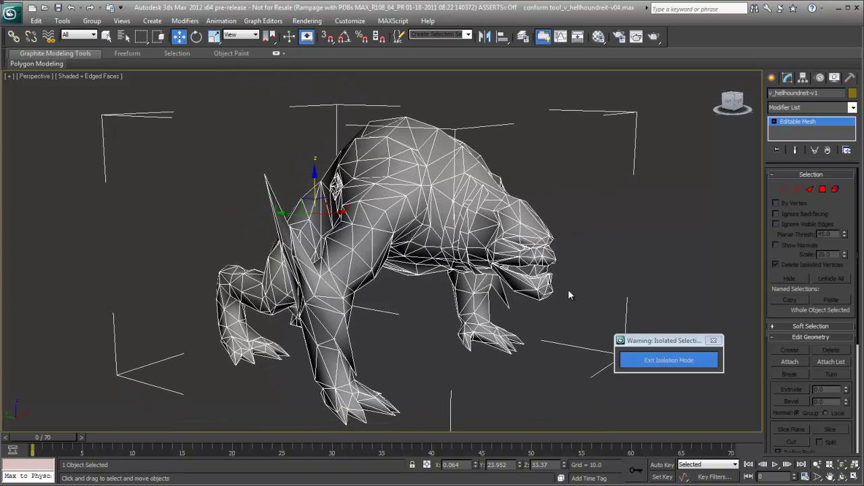
# Exit isolation mode and select the blue Retopo mesh that surrounds the hellhound model.
pyautogui.click(665, 361)
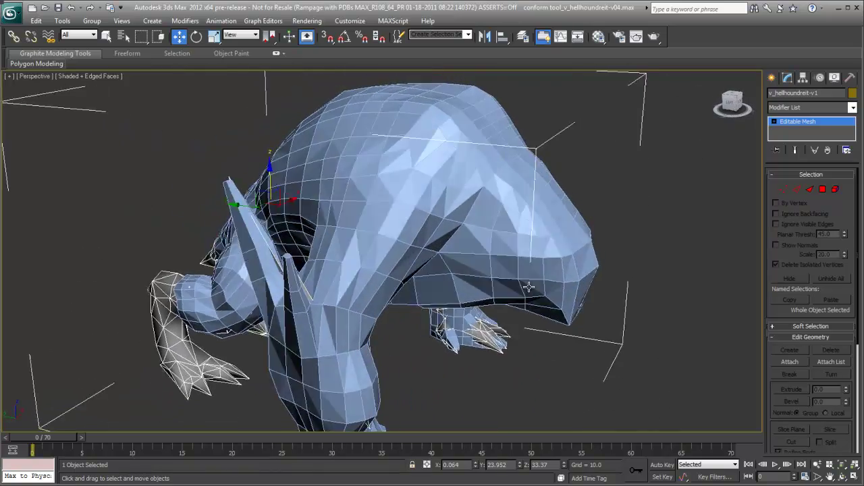
pyautogui.click(520, 293)
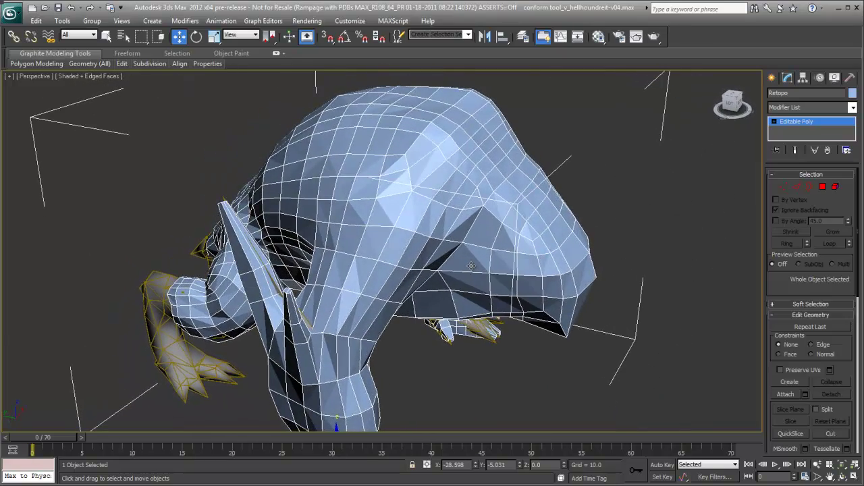
# Set the PolyDraw tools to draw on Surface and pick the v_hellhoundreit-v1 mesh as the target surface.
pyautogui.click(276, 54)
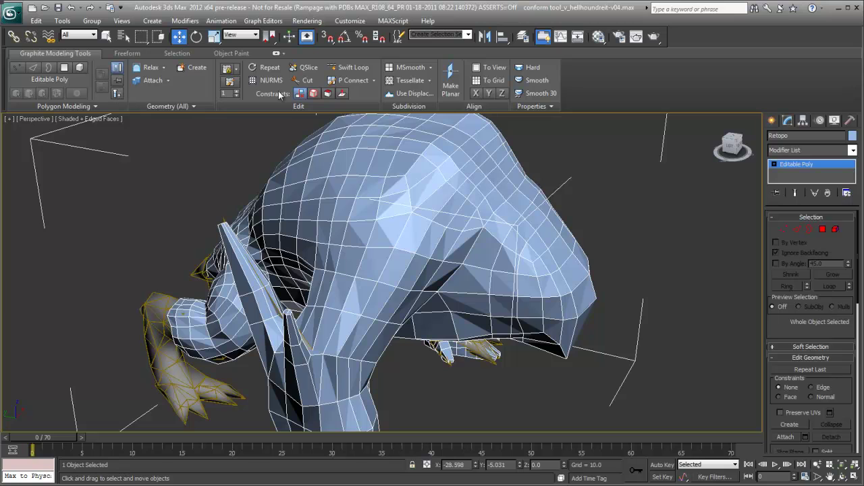
pyautogui.keyDown('alt'); pyautogui.moveTo(493, 168); pyautogui.dragTo(489, 167, button='middle'); pyautogui.keyUp('alt')
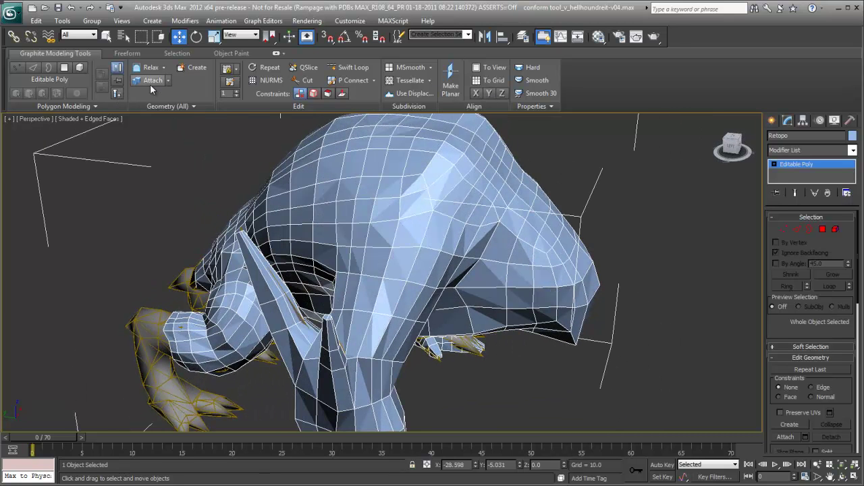
pyautogui.click(127, 53)
pyautogui.keyDown('alt'); pyautogui.moveTo(299, 207); pyautogui.dragTo(327, 207, button='middle'); pyautogui.keyUp('alt')
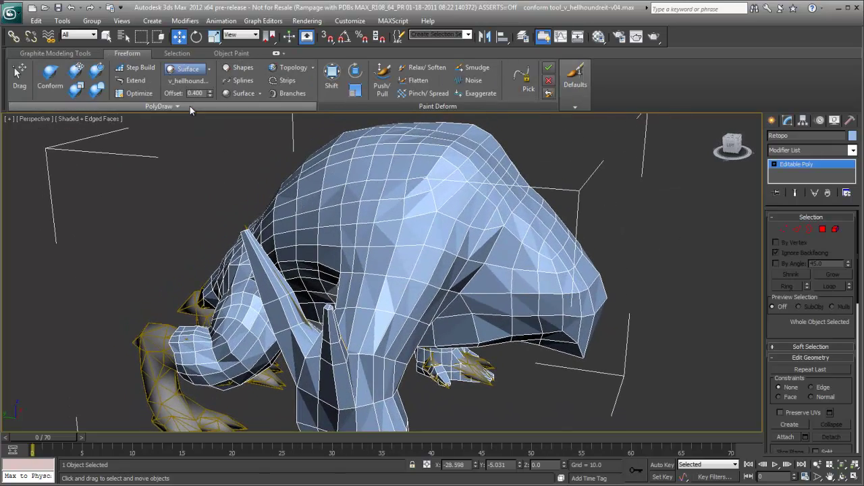
pyautogui.click(210, 69)
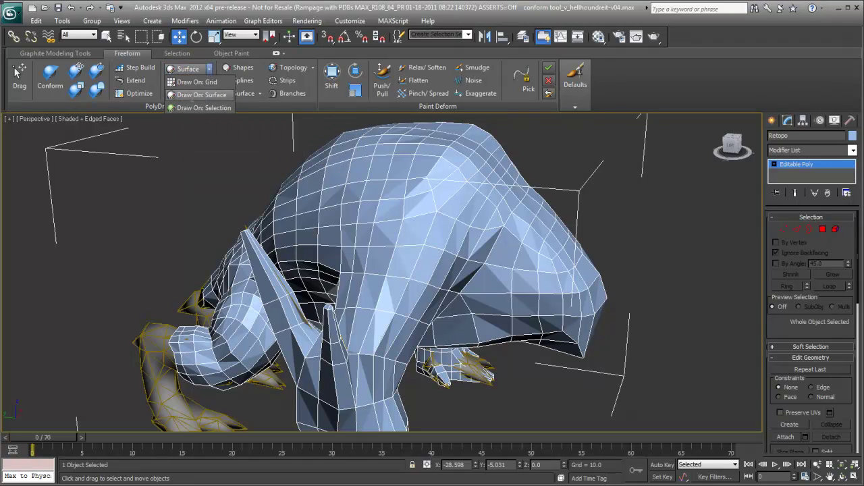
pyautogui.click(201, 95)
pyautogui.click(185, 81)
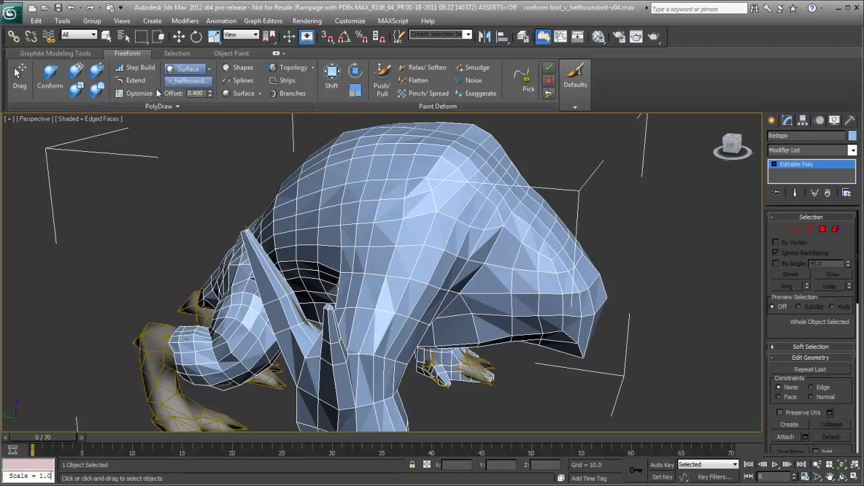
pyautogui.click(151, 345)
# Activate the Conform brush and set its Conform value to 0.990.
pyautogui.keyDown('alt'); pyautogui.moveTo(251, 237); pyautogui.dragTo(240, 283, button='middle'); pyautogui.keyUp('alt')
pyautogui.keyDown('alt'); pyautogui.moveTo(299, 337); pyautogui.dragTo(307, 332, button='middle'); pyautogui.keyUp('alt')
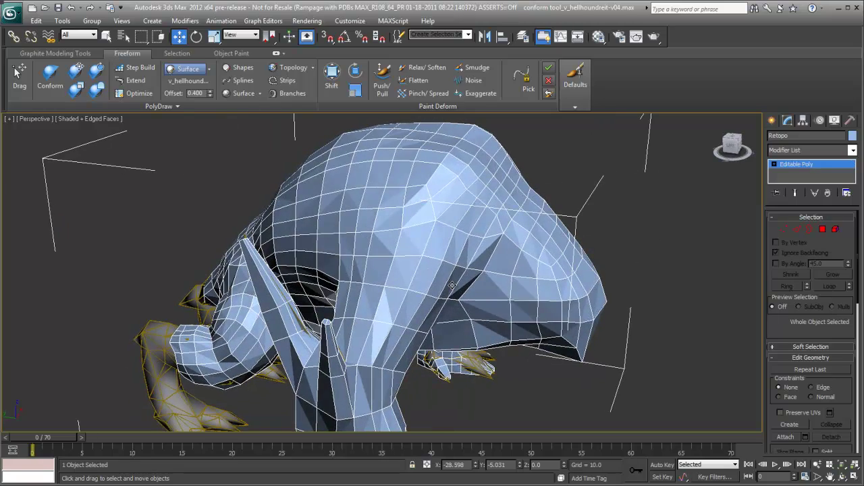
pyautogui.keyDown('alt'); pyautogui.moveTo(434, 248); pyautogui.dragTo(475, 278, button='middle'); pyautogui.keyUp('alt')
pyautogui.keyDown('alt'); pyautogui.moveTo(511, 301); pyautogui.dragTo(349, 346, button='middle'); pyautogui.keyUp('alt')
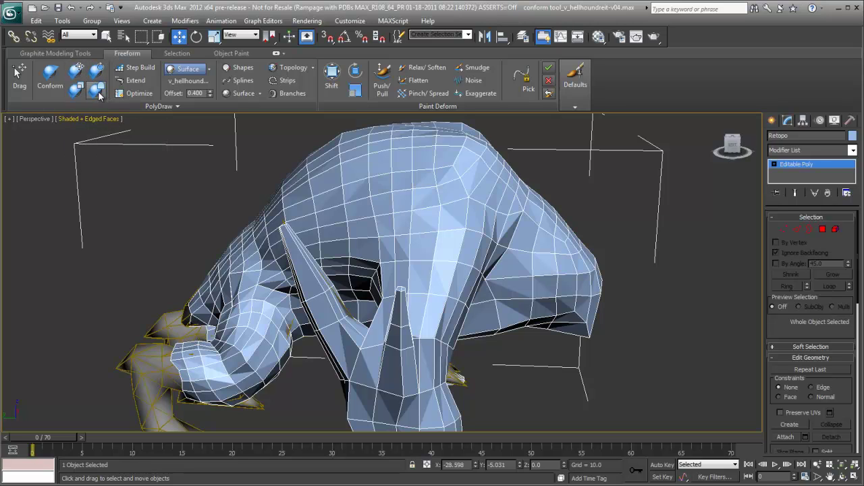
pyautogui.click(48, 75)
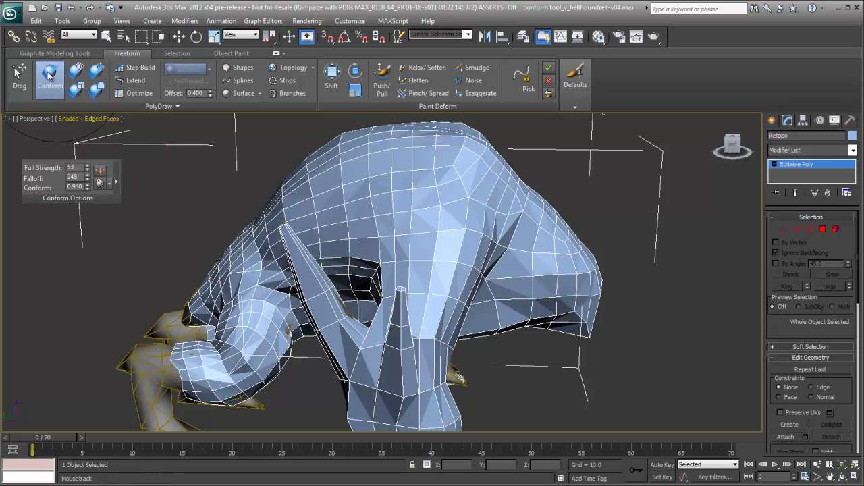
pyautogui.click(117, 185)
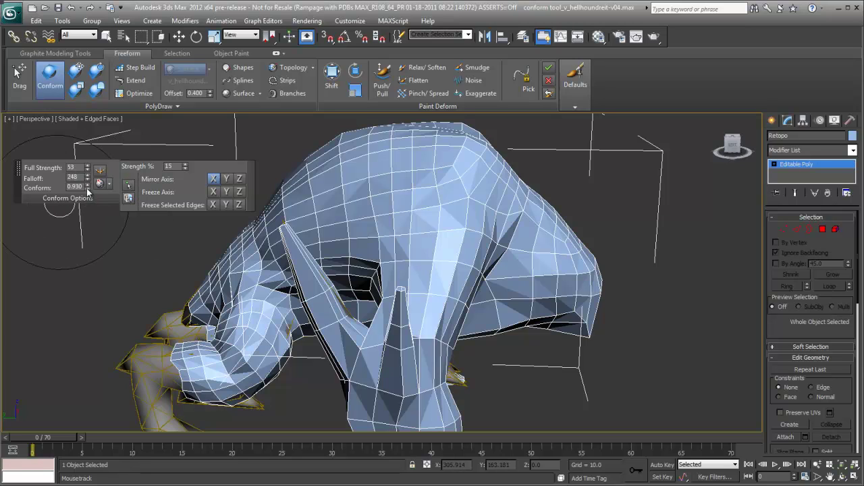
pyautogui.moveTo(87, 188); pyautogui.dragTo(88, 176)
# Resize the Conform brush to full strength 107 and falloff 302, and conform the Retopo mesh to the hellhound's head and shoulder.
pyautogui.keyDown('alt'); pyautogui.moveTo(447, 254); pyautogui.dragTo(472, 270, button='middle'); pyautogui.keyUp('alt')
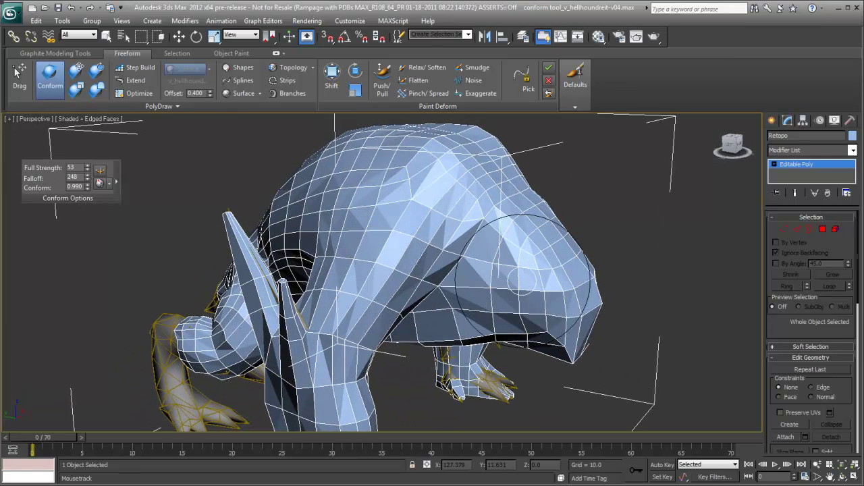
pyautogui.moveTo(522, 279)
pyautogui.keyDown('ctrl'); pyautogui.keyDown('shift'); pyautogui.mouseDown()
pyautogui.moveTo(513, 279)
pyautogui.moveTo(516, 292)
pyautogui.moveTo(549, 290)
pyautogui.moveTo(540, 329)
pyautogui.mouseUp(); pyautogui.keyUp('shift'); pyautogui.keyUp('ctrl')
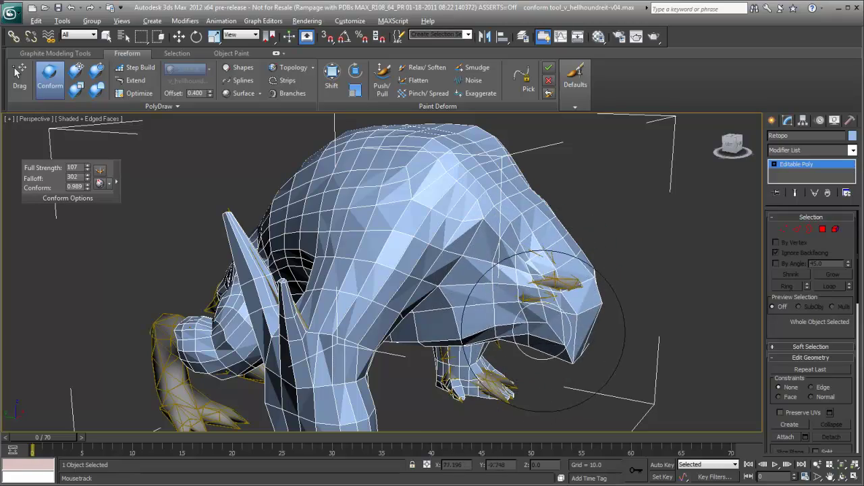
pyautogui.keyDown('alt'); pyautogui.moveTo(544, 331); pyautogui.dragTo(560, 193, button='middle'); pyautogui.keyUp('alt')
pyautogui.moveTo(549, 203); pyautogui.dragTo(530, 222)
pyautogui.keyDown('alt'); pyautogui.moveTo(530, 222); pyautogui.dragTo(476, 253, button='middle'); pyautogui.keyUp('alt')
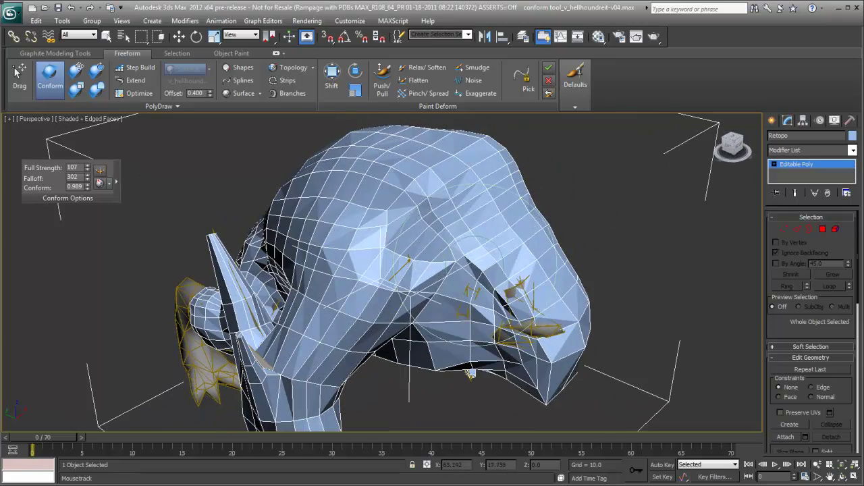
pyautogui.moveTo(498, 343)
pyautogui.keyDown('alt'); pyautogui.mouseDown(button='middle')
pyautogui.moveTo(453, 356)
pyautogui.moveTo(457, 365)
pyautogui.moveTo(405, 324)
pyautogui.moveTo(419, 318)
pyautogui.moveTo(537, 331)
pyautogui.mouseUp(button='middle'); pyautogui.keyUp('alt')
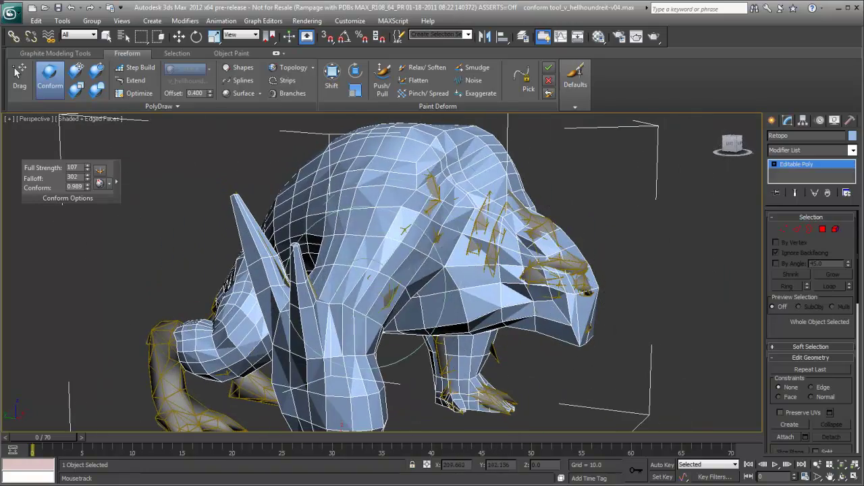
# Enlarge the Conform brush to full strength 222 and falloff 417, and conform the Retopo mesh around the chest, back, belly and legs.
pyautogui.keyDown('alt'); pyautogui.moveTo(403, 253); pyautogui.dragTo(471, 262, button='middle'); pyautogui.keyUp('alt')
pyautogui.moveTo(420, 202)
pyautogui.keyDown('alt'); pyautogui.mouseDown(button='middle')
pyautogui.moveTo(403, 221)
pyautogui.moveTo(439, 233)
pyautogui.mouseUp(button='middle'); pyautogui.keyUp('alt')
pyautogui.moveTo(437, 265)
pyautogui.keyDown('alt'); pyautogui.mouseDown(button='middle')
pyautogui.moveTo(398, 202)
pyautogui.moveTo(378, 209)
pyautogui.mouseUp(button='middle'); pyautogui.keyUp('alt')
pyautogui.keyDown('alt'); pyautogui.moveTo(483, 267); pyautogui.dragTo(385, 253, button='middle'); pyautogui.keyUp('alt')
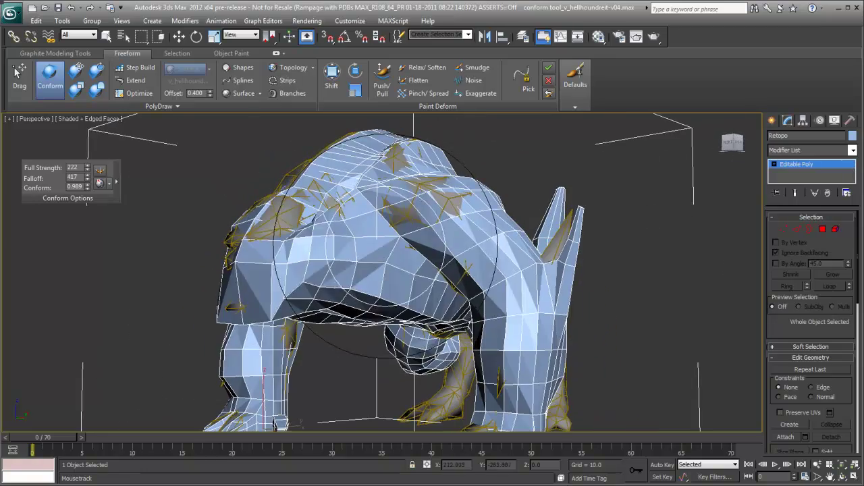
pyautogui.moveTo(378, 364)
pyautogui.keyDown('alt'); pyautogui.mouseDown(button='middle')
pyautogui.moveTo(444, 271)
pyautogui.moveTo(434, 279)
pyautogui.moveTo(473, 309)
pyautogui.moveTo(533, 304)
pyautogui.mouseUp(button='middle'); pyautogui.keyUp('alt')
pyautogui.moveTo(511, 273)
pyautogui.keyDown('alt'); pyautogui.mouseDown(button='middle')
pyautogui.moveTo(521, 290)
pyautogui.moveTo(512, 357)
pyautogui.moveTo(452, 358)
pyautogui.mouseUp(button='middle'); pyautogui.keyUp('alt')
pyautogui.moveTo(432, 353); pyautogui.dragTo(378, 363)
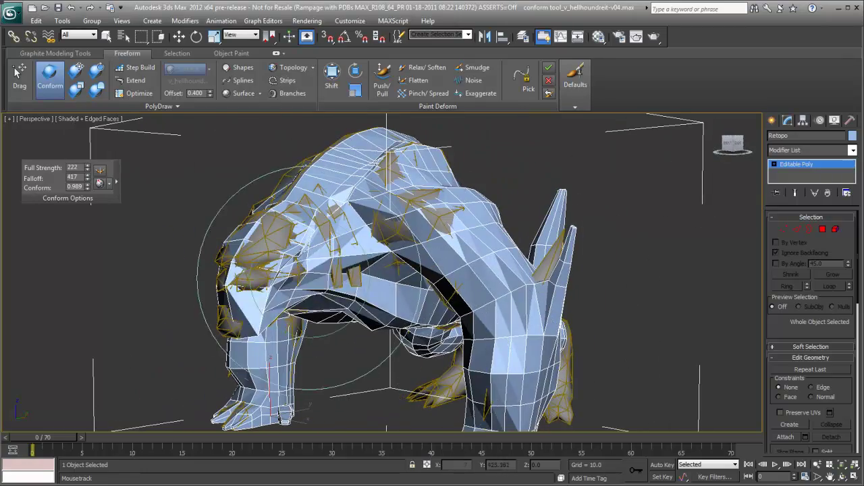
pyautogui.moveTo(384, 358)
pyautogui.keyDown('alt'); pyautogui.mouseDown(button='middle')
pyautogui.moveTo(425, 379)
pyautogui.moveTo(463, 328)
pyautogui.moveTo(486, 270)
pyautogui.mouseUp(button='middle'); pyautogui.keyUp('alt')
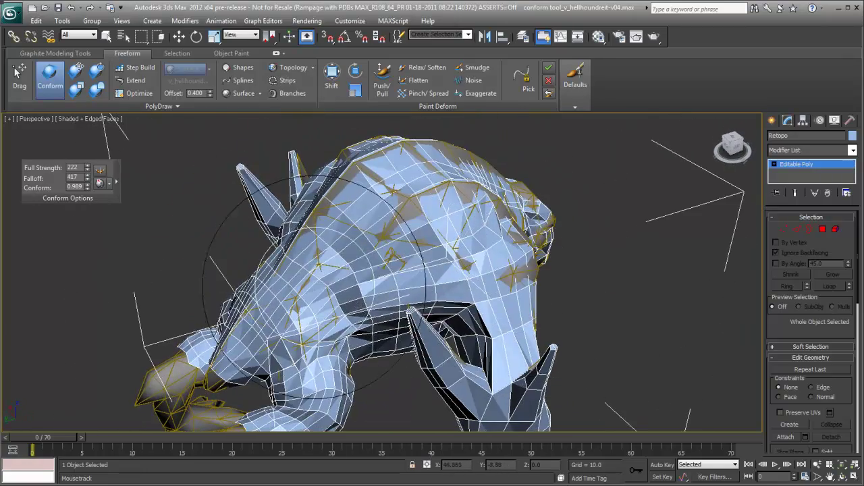
pyautogui.keyDown('alt'); pyautogui.moveTo(318, 284); pyautogui.dragTo(449, 284, button='middle'); pyautogui.keyUp('alt')
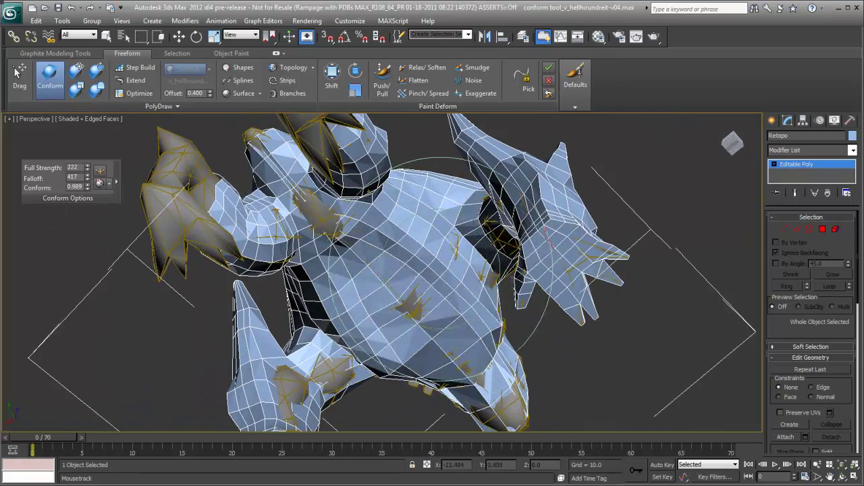
pyautogui.moveTo(451, 325)
pyautogui.keyDown('alt'); pyautogui.mouseDown(button='middle')
pyautogui.moveTo(512, 328)
pyautogui.moveTo(482, 318)
pyautogui.moveTo(482, 309)
pyautogui.moveTo(402, 312)
pyautogui.moveTo(411, 297)
pyautogui.moveTo(355, 287)
pyautogui.moveTo(327, 230)
pyautogui.moveTo(399, 249)
pyautogui.moveTo(411, 262)
pyautogui.mouseUp(button='middle'); pyautogui.keyUp('alt')
pyautogui.keyDown('alt'); pyautogui.moveTo(392, 227); pyautogui.dragTo(361, 245, button='middle'); pyautogui.keyUp('alt')
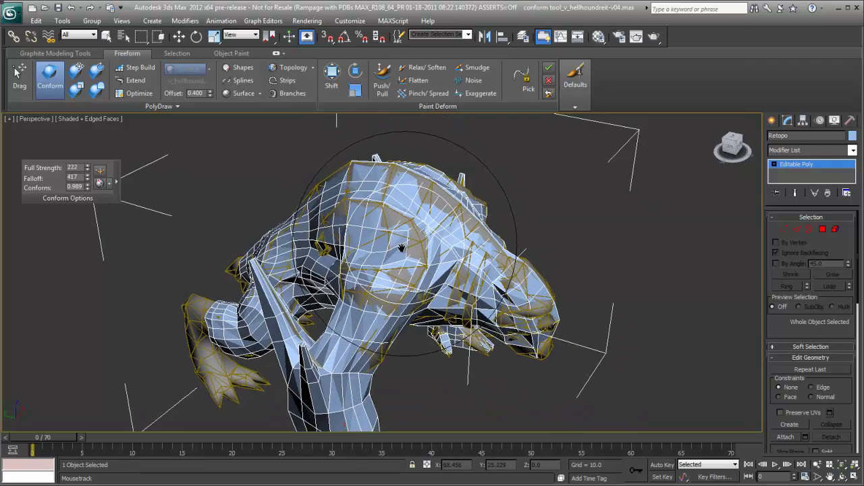
# Switch to the Relax Conform brush, set its Conform value to 0.750, and relax the Retopo mesh over the body.
pyautogui.scroll(3, 395, 255)
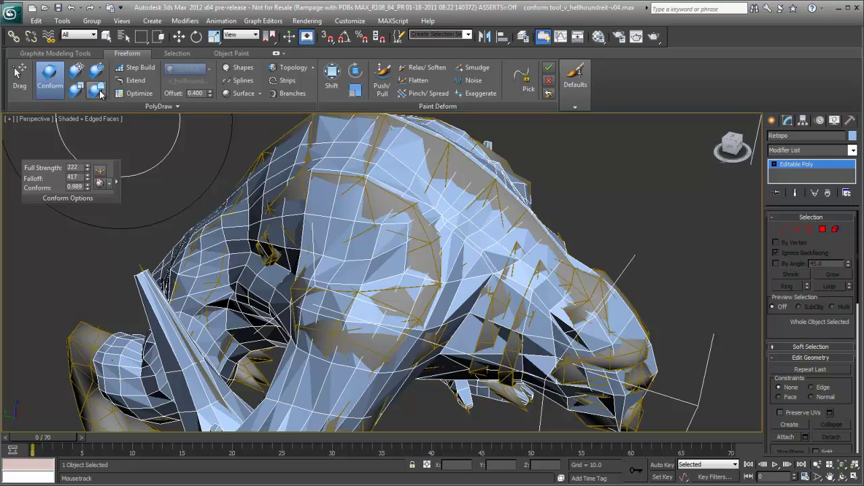
pyautogui.click(96, 89)
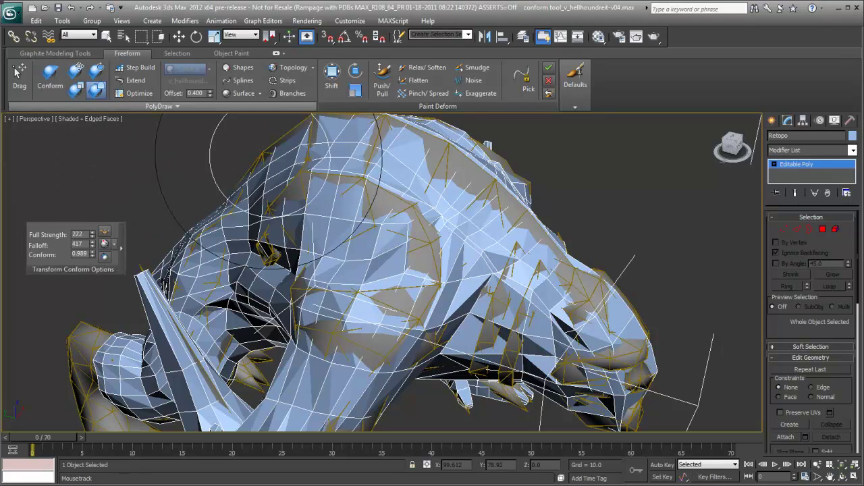
pyautogui.keyDown('alt'); pyautogui.moveTo(488, 277); pyautogui.dragTo(280, 155, button='middle'); pyautogui.keyUp('alt')
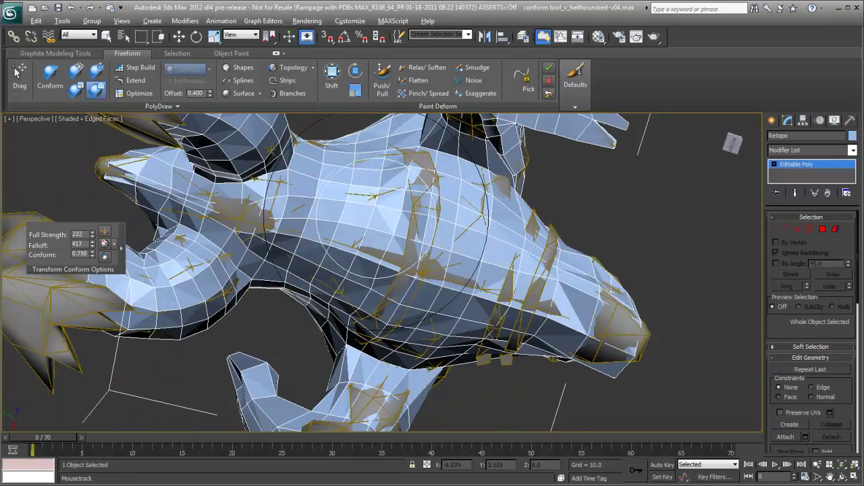
# Use the Scale Conform brush to scale the Retopo topology over the shoulders and back while keeping it on the target surface.
pyautogui.keyDown('alt'); pyautogui.moveTo(375, 237); pyautogui.dragTo(388, 264, button='middle'); pyautogui.keyUp('alt')
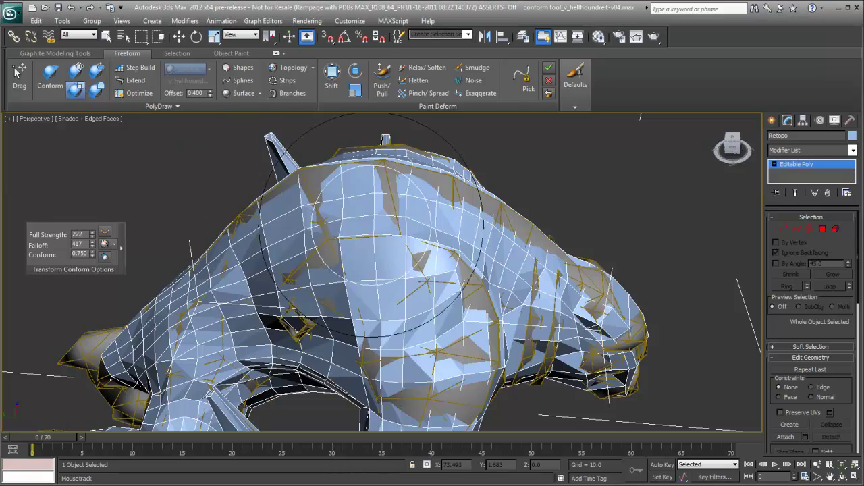
pyautogui.keyDown('alt'); pyautogui.moveTo(452, 277); pyautogui.dragTo(395, 273, button='middle'); pyautogui.keyUp('alt')
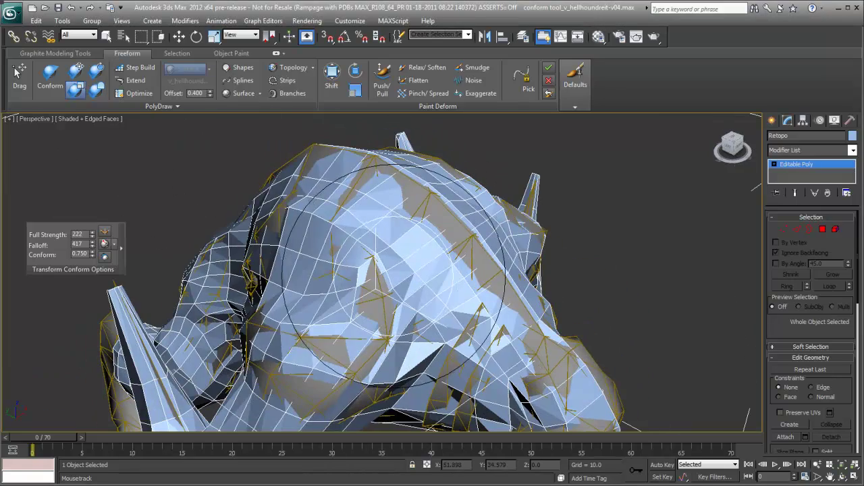
pyautogui.keyDown('alt'); pyautogui.moveTo(385, 324); pyautogui.dragTo(410, 324, button='middle'); pyautogui.keyUp('alt')
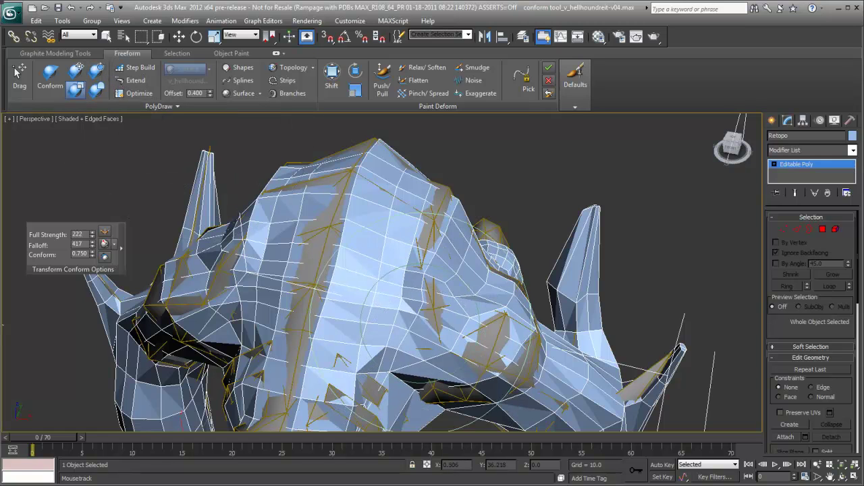
# Rework the topology flow along the back with the Rotate Conform brush and shift polygons with the Move Conform brush.
pyautogui.click(95, 68)
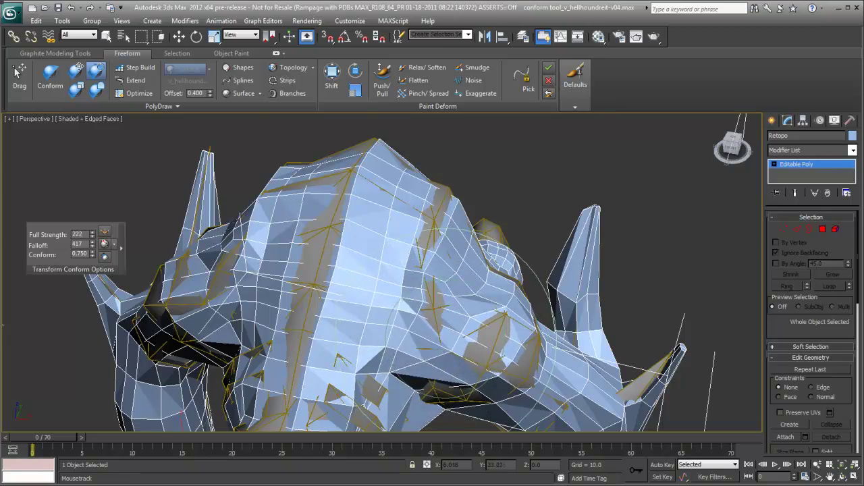
pyautogui.moveTo(432, 304)
pyautogui.keyDown('alt'); pyautogui.mouseDown(button='middle')
pyautogui.moveTo(408, 286)
pyautogui.moveTo(408, 302)
pyautogui.moveTo(372, 287)
pyautogui.mouseUp(button='middle'); pyautogui.keyUp('alt')
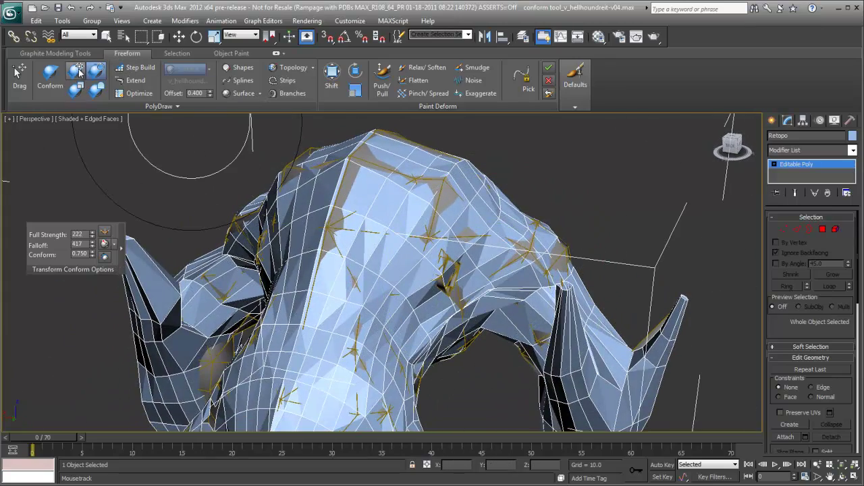
pyautogui.click(79, 72)
pyautogui.keyDown('alt'); pyautogui.moveTo(513, 276); pyautogui.dragTo(270, 155, button='middle'); pyautogui.keyUp('alt')
# Relax the back and flank topology with the Relax Conform brush at full strength 83 and falloff 278.
pyautogui.click(98, 90)
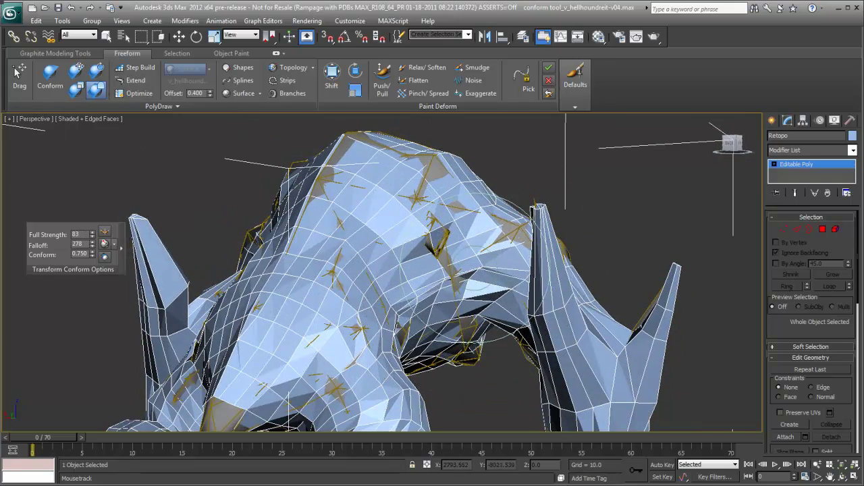
pyautogui.moveTo(476, 287)
pyautogui.keyDown('alt'); pyautogui.mouseDown(button='middle')
pyautogui.moveTo(471, 221)
pyautogui.moveTo(405, 308)
pyautogui.moveTo(386, 250)
pyautogui.moveTo(396, 261)
pyautogui.moveTo(350, 251)
pyautogui.moveTo(424, 270)
pyautogui.moveTo(428, 236)
pyautogui.moveTo(411, 256)
pyautogui.moveTo(489, 163)
pyautogui.moveTo(518, 177)
pyautogui.mouseUp(button='middle'); pyautogui.keyUp('alt')
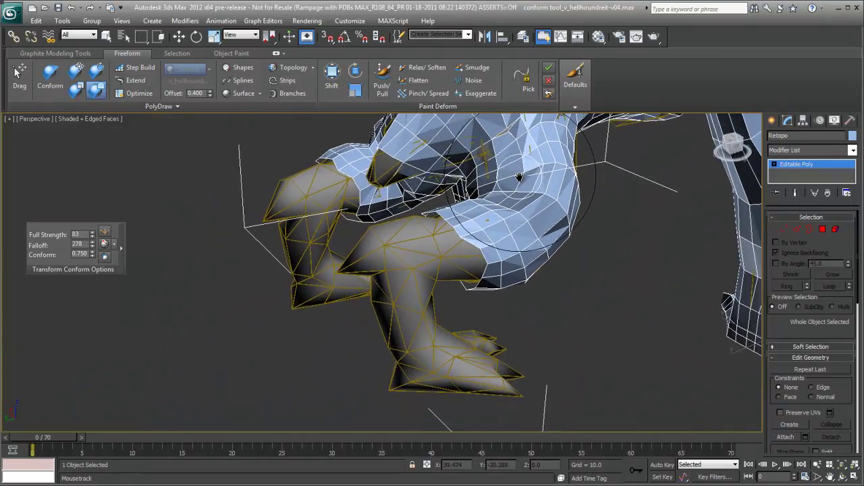
pyautogui.click(133, 81)
pyautogui.scroll(10, 476, 243)
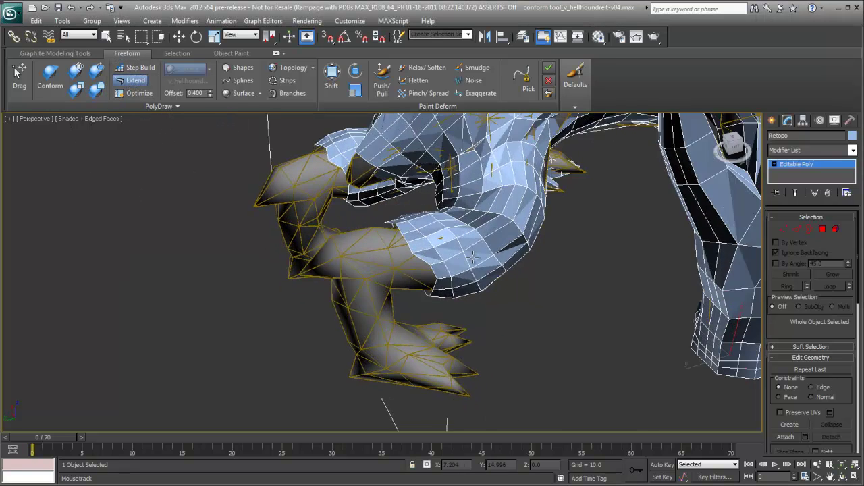
pyautogui.scroll(-6, 475, 264)
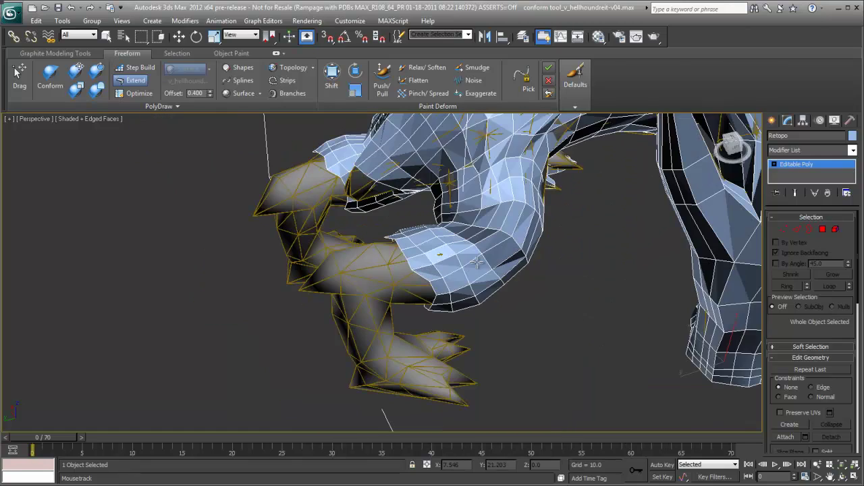
pyautogui.keyDown('alt'); pyautogui.moveTo(449, 268); pyautogui.dragTo(449, 252, button='middle'); pyautogui.keyUp('alt')
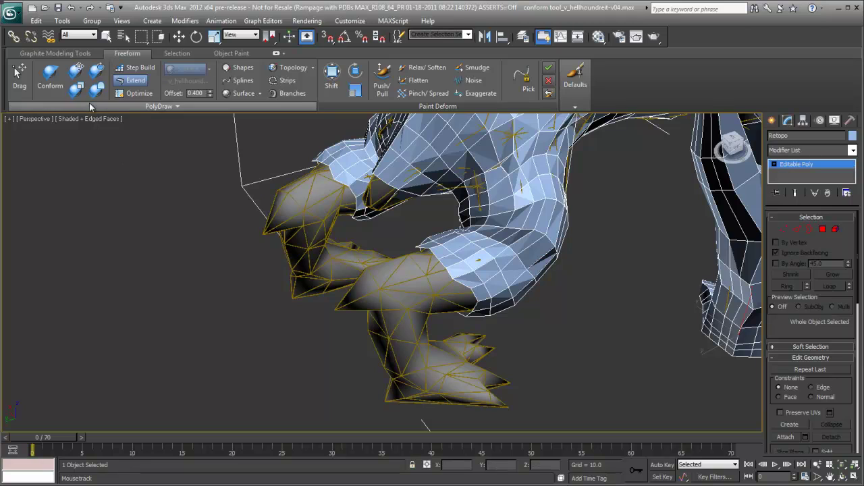
pyautogui.press('w')
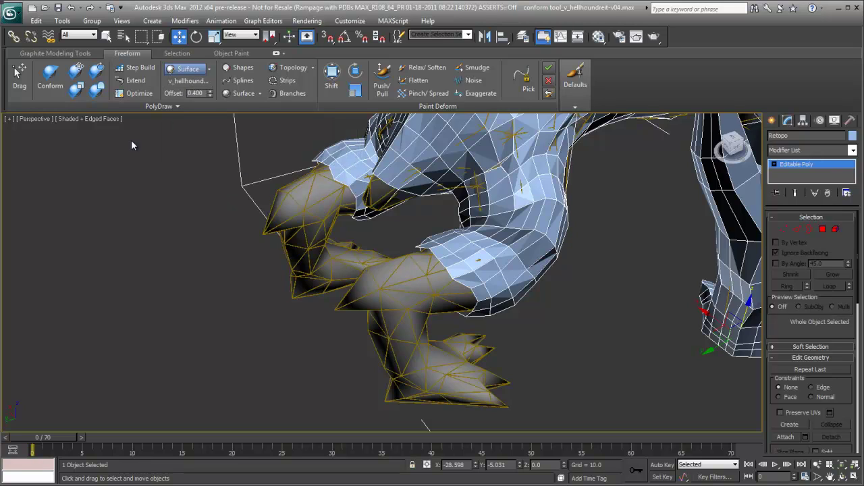
# Try extending the open border edges of the near hind leg with the Extend tool, and undo those extensions.
pyautogui.click(132, 82)
pyautogui.scroll(5, 376, 262)
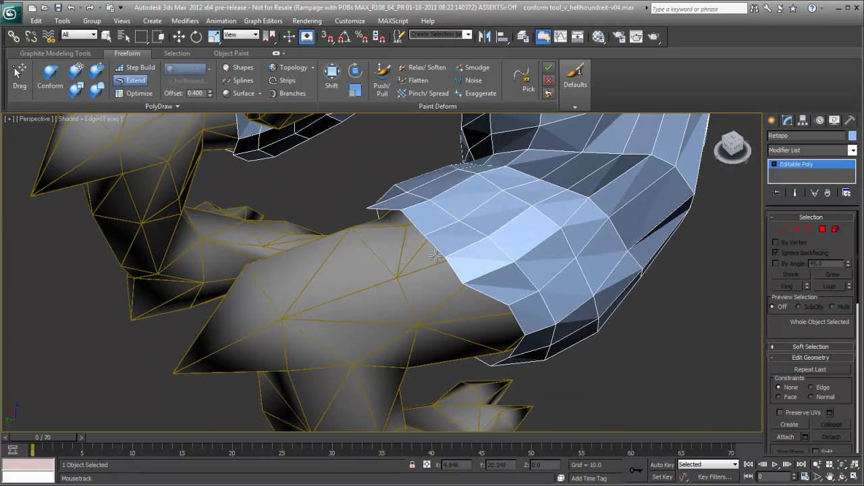
pyautogui.moveTo(406, 263); pyautogui.dragTo(376, 234)
pyautogui.keyDown('shift'); pyautogui.moveTo(451, 269); pyautogui.dragTo(419, 318); pyautogui.keyUp('shift')
pyautogui.hotkey('ctrl', 'z')
pyautogui.hotkey('ctrl', 'z')
pyautogui.hotkey('ctrl', 'z')
# Extend the open border of the near hind leg in rows of new polygons toward the hock, undoing the last extension.
pyautogui.keyDown('alt'); pyautogui.moveTo(451, 277); pyautogui.dragTo(443, 243, button='middle'); pyautogui.keyUp('alt')
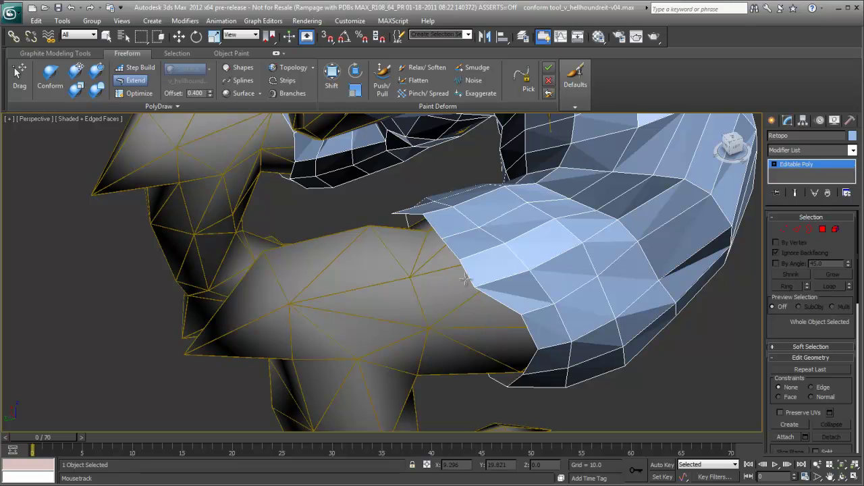
pyautogui.moveTo(451, 248); pyautogui.dragTo(325, 276)
pyautogui.keyDown('alt'); pyautogui.moveTo(324, 275); pyautogui.dragTo(451, 280, button='middle'); pyautogui.keyUp('alt')
pyautogui.scroll(5, 451, 280)
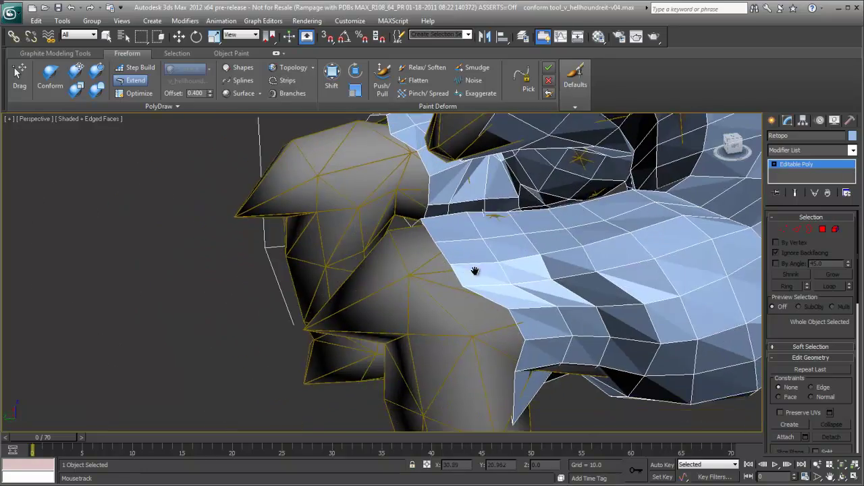
pyautogui.moveTo(455, 268); pyautogui.dragTo(472, 297)
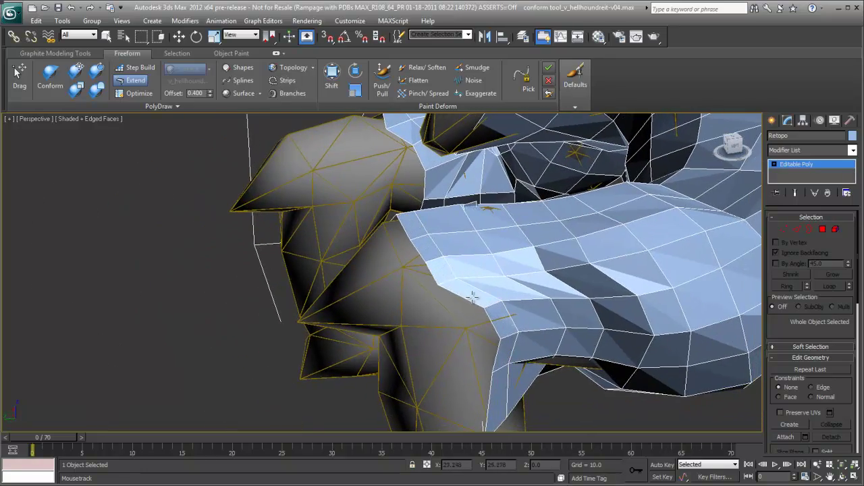
pyautogui.hotkey('ctrl', 'z')
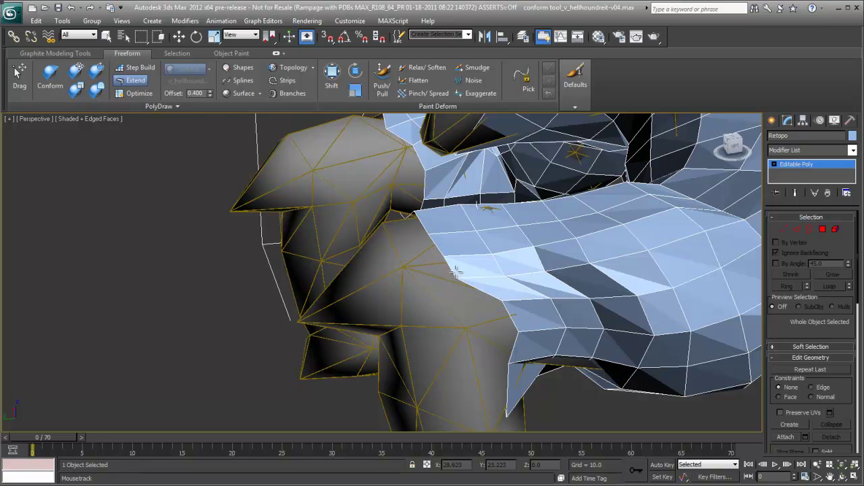
# At polygon level, relax the newly extended hind-leg rows with the Relax Conform brush at full strength 117 and falloff 275.
pyautogui.scroll(-6, 392, 257)
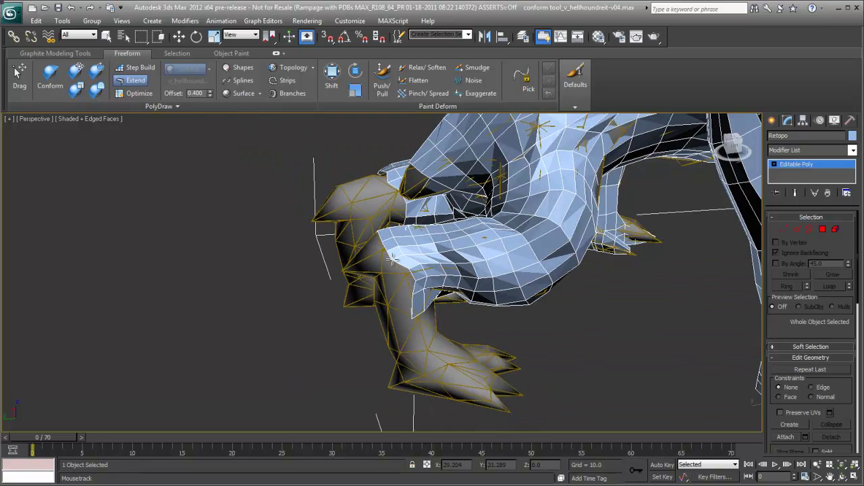
pyautogui.keyDown('alt'); pyautogui.moveTo(391, 257); pyautogui.dragTo(361, 250, button='middle'); pyautogui.keyUp('alt')
pyautogui.press('4')
pyautogui.scroll(5, 353, 239)
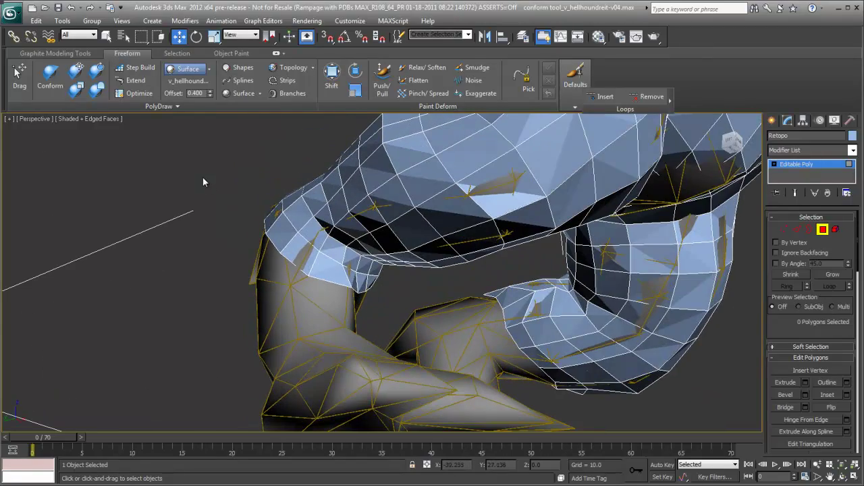
pyautogui.click(96, 90)
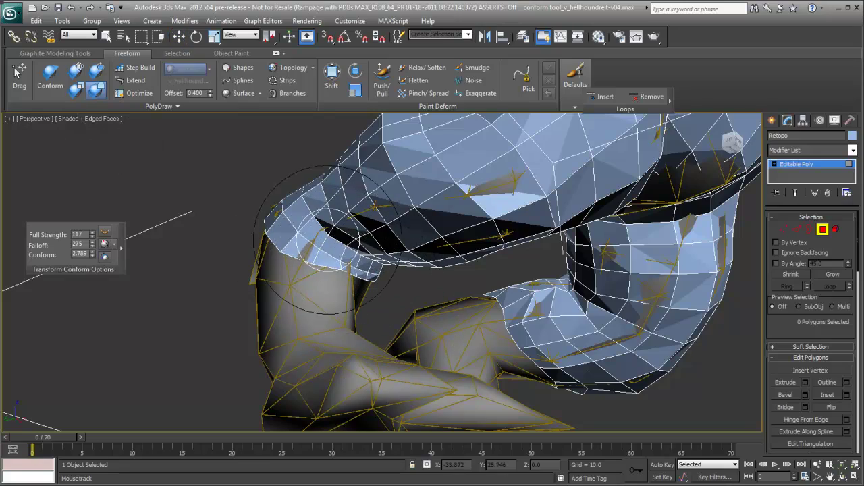
pyautogui.moveTo(365, 267)
pyautogui.keyDown('alt'); pyautogui.mouseDown(button='middle')
pyautogui.moveTo(333, 243)
pyautogui.moveTo(331, 283)
pyautogui.moveTo(317, 276)
pyautogui.mouseUp(button='middle'); pyautogui.keyUp('alt')
# Shift the extended hind-leg polygons over the hock with the Move Conform brush at full strength 117 and falloff 275.
pyautogui.click(76, 70)
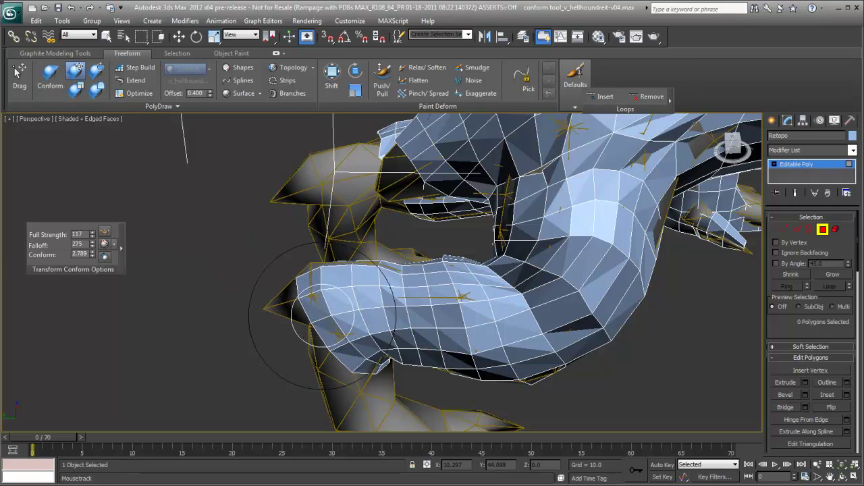
pyautogui.moveTo(274, 304)
pyautogui.keyDown('alt'); pyautogui.mouseDown(button='middle')
pyautogui.moveTo(394, 360)
pyautogui.moveTo(329, 260)
pyautogui.mouseUp(button='middle'); pyautogui.keyUp('alt')
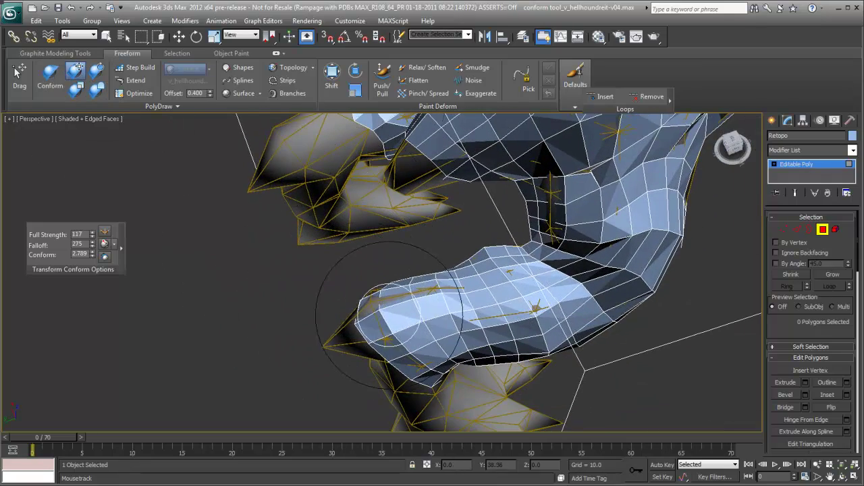
pyautogui.keyDown('alt'); pyautogui.moveTo(338, 324); pyautogui.dragTo(477, 246, button='middle'); pyautogui.keyUp('alt')
pyautogui.moveTo(477, 246)
pyautogui.mouseDown()
pyautogui.moveTo(476, 228)
pyautogui.moveTo(512, 213)
pyautogui.mouseUp()
pyautogui.moveTo(482, 196)
pyautogui.keyDown('alt'); pyautogui.mouseDown(button='middle')
pyautogui.moveTo(466, 203)
pyautogui.moveTo(476, 212)
pyautogui.moveTo(473, 193)
pyautogui.moveTo(496, 202)
pyautogui.moveTo(488, 203)
pyautogui.moveTo(476, 268)
pyautogui.moveTo(202, 164)
pyautogui.mouseUp(button='middle'); pyautogui.keyUp('alt')
# Rotate the polygons around the hock with the Rotate Conform brush at full strength 207 and falloff 365.
pyautogui.click(95, 69)
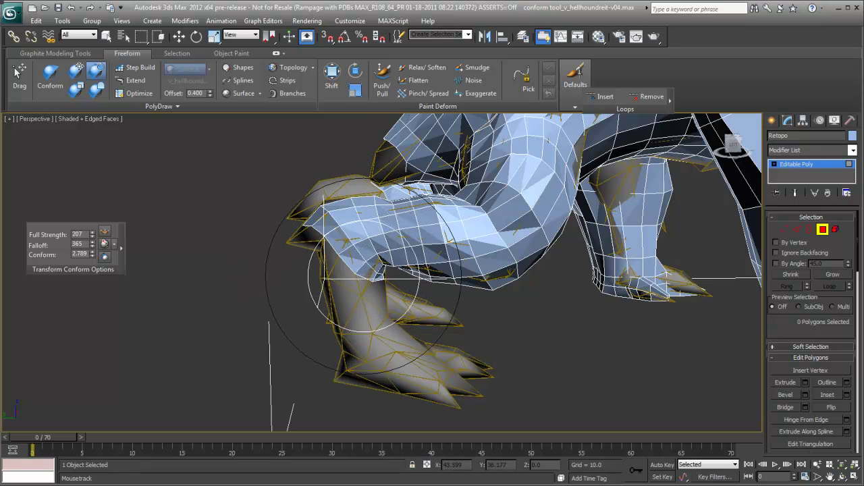
pyautogui.keyDown('alt'); pyautogui.moveTo(334, 271); pyautogui.dragTo(301, 246, button='middle'); pyautogui.keyUp('alt')
pyautogui.moveTo(301, 245); pyautogui.dragTo(303, 247)
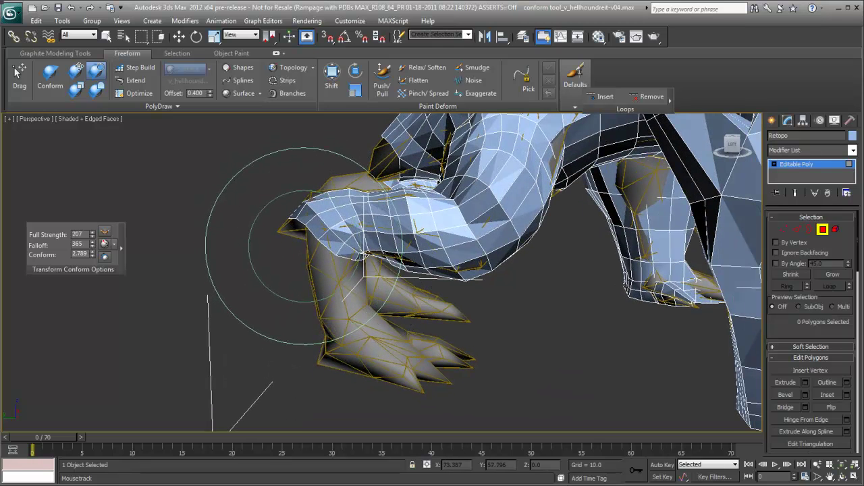
pyautogui.rightClick(316, 246)
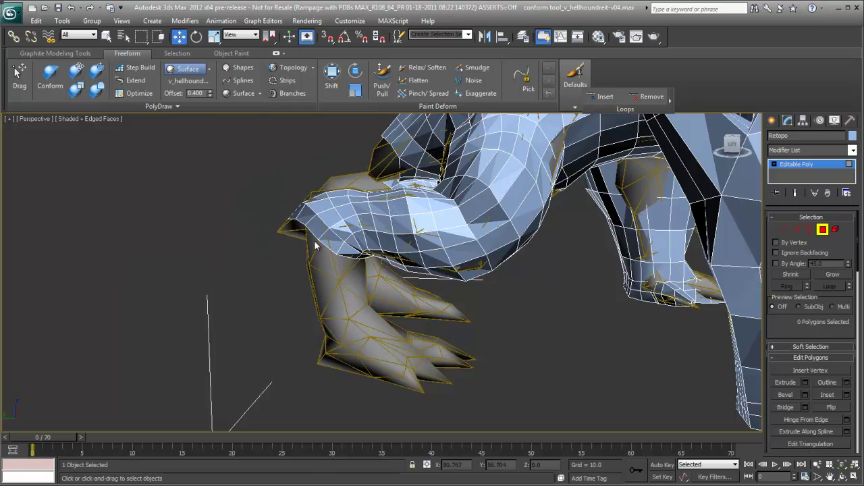
# Pull the hock polygons down with the Move Conform brush and relax them with Relax Conform at full strength 111 and falloff 269.
pyautogui.click(77, 72)
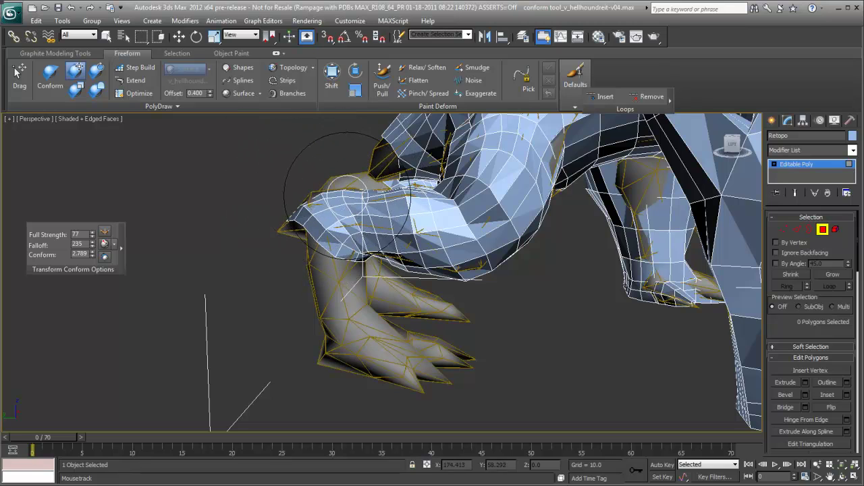
pyautogui.moveTo(285, 193); pyautogui.dragTo(286, 230)
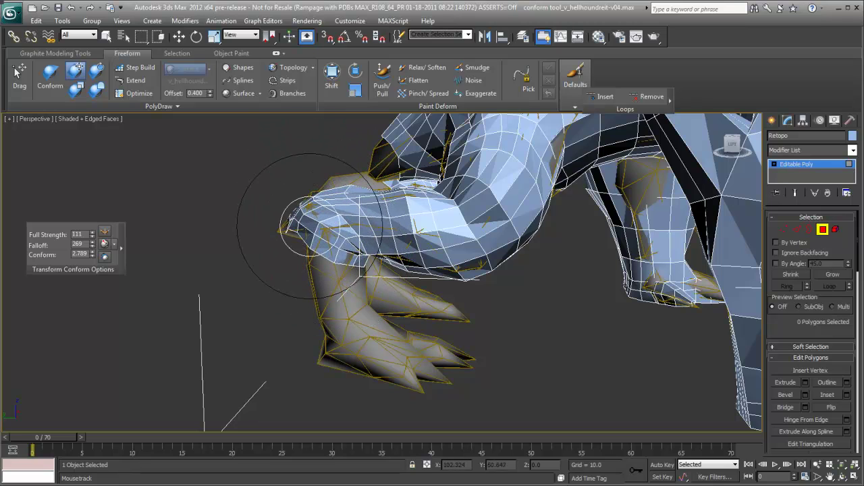
pyautogui.click(97, 90)
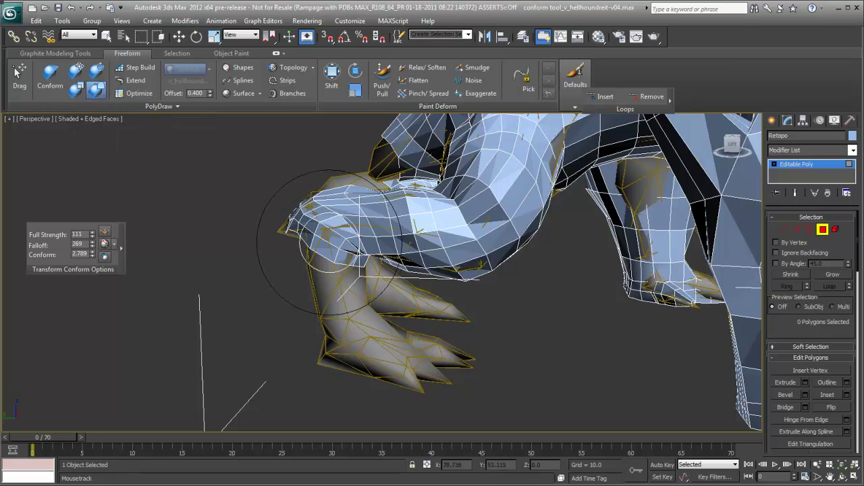
pyautogui.keyDown('alt'); pyautogui.moveTo(323, 227); pyautogui.dragTo(476, 309, button='middle'); pyautogui.keyUp('alt')
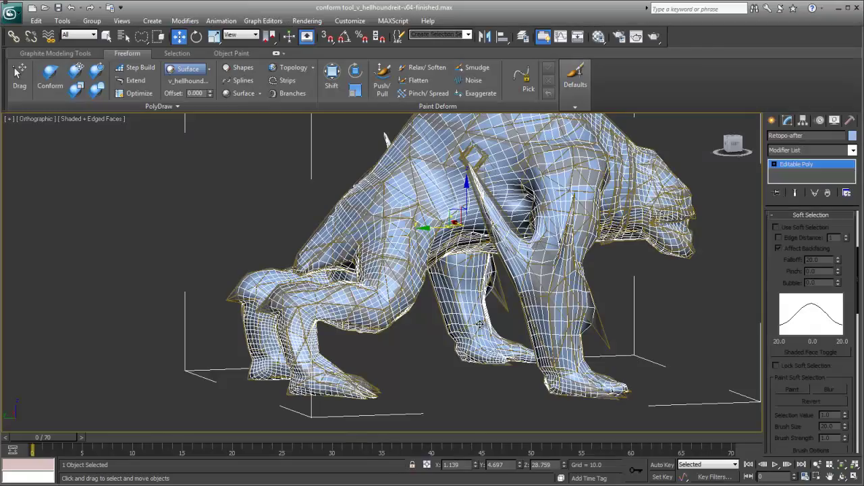
# Move the Retopo-after mesh along Y to about 83.9, beside the original hellhound, and compare the two models.
pyautogui.moveTo(440, 308)
pyautogui.keyDown('alt'); pyautogui.mouseDown(button='middle')
pyautogui.moveTo(426, 313)
pyautogui.moveTo(436, 297)
pyautogui.mouseUp(button='middle'); pyautogui.keyUp('alt')
pyautogui.moveTo(436, 228); pyautogui.dragTo(150, 231)
pyautogui.scroll(-2, 151, 232)
pyautogui.moveTo(159, 165); pyautogui.dragTo(489, 256, button='middle')
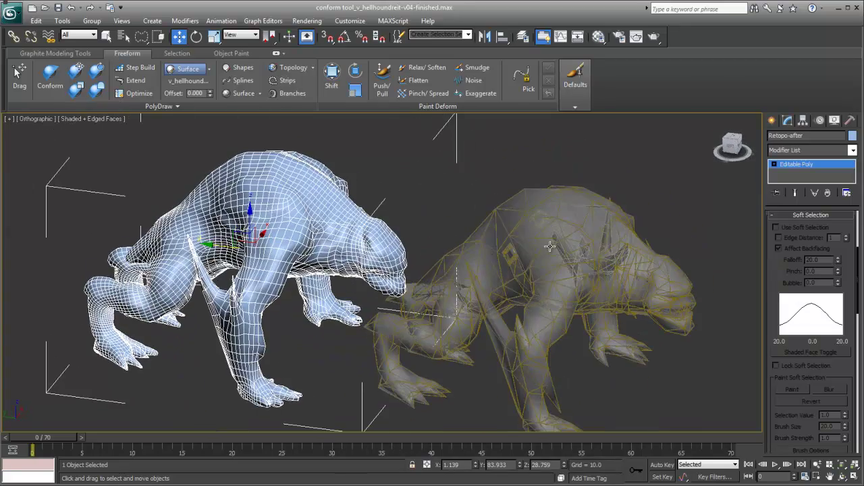
pyautogui.keyDown('alt'); pyautogui.moveTo(549, 247); pyautogui.dragTo(351, 230, button='middle'); pyautogui.keyUp('alt')
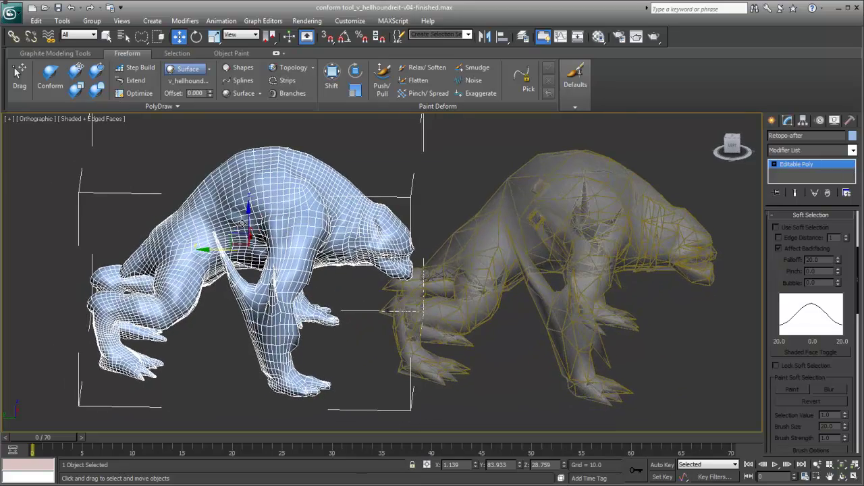
pyautogui.keyDown('alt'); pyautogui.moveTo(241, 223); pyautogui.dragTo(328, 238, button='middle'); pyautogui.keyUp('alt')
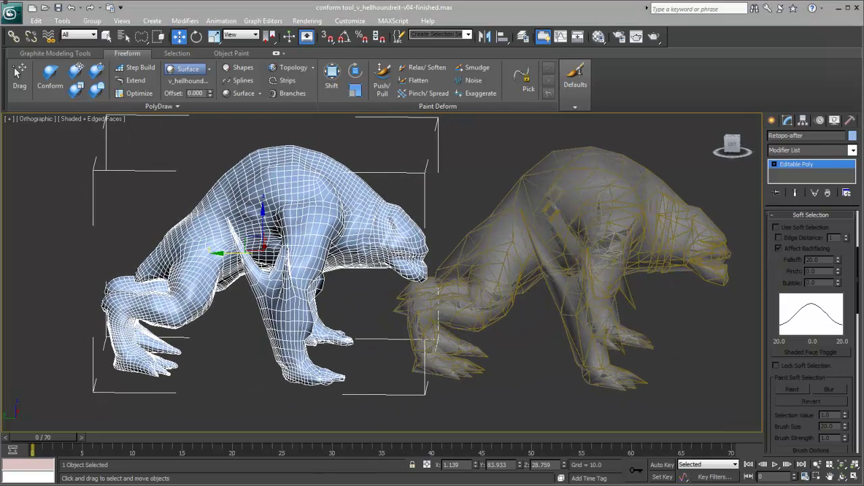